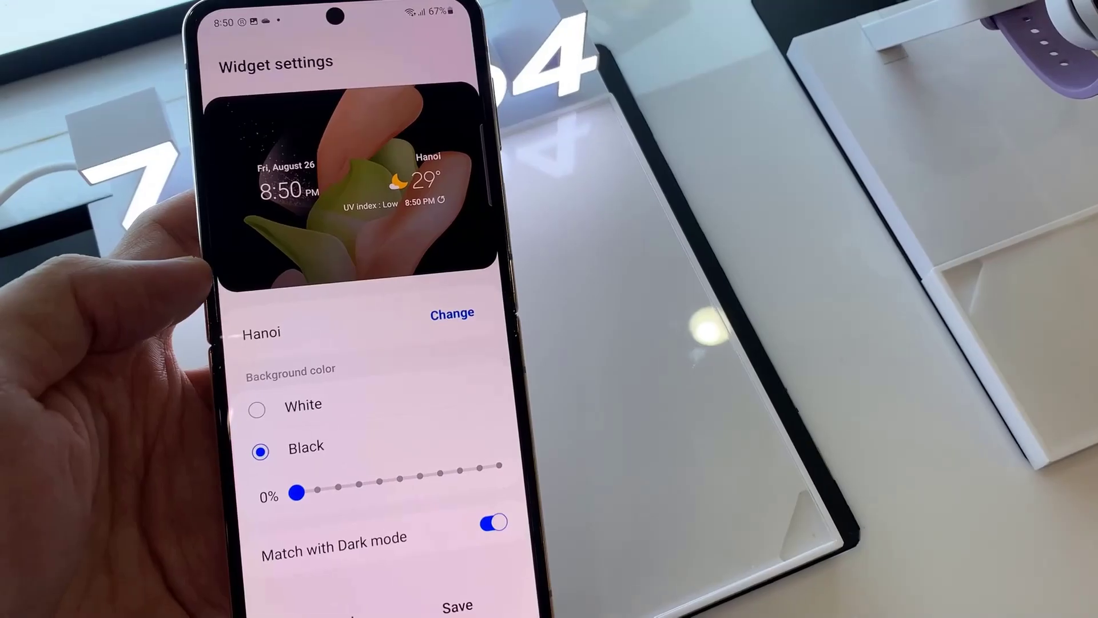
# Give the Hanoi widget a black background at 50% transparency and save it.
pyautogui.click(251, 447)
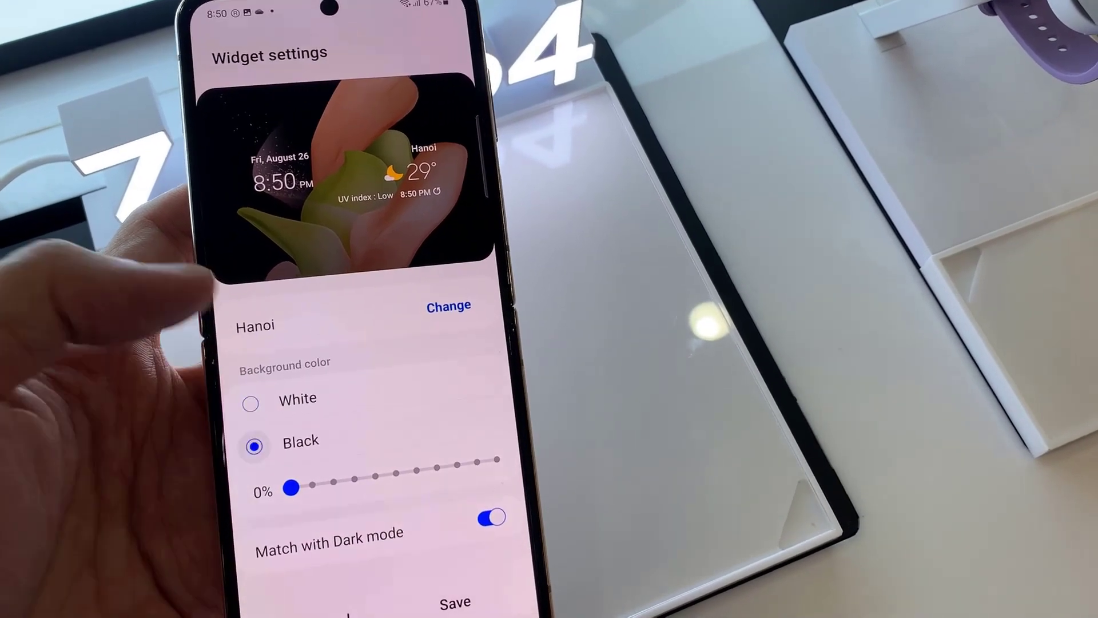
pyautogui.click(372, 460)
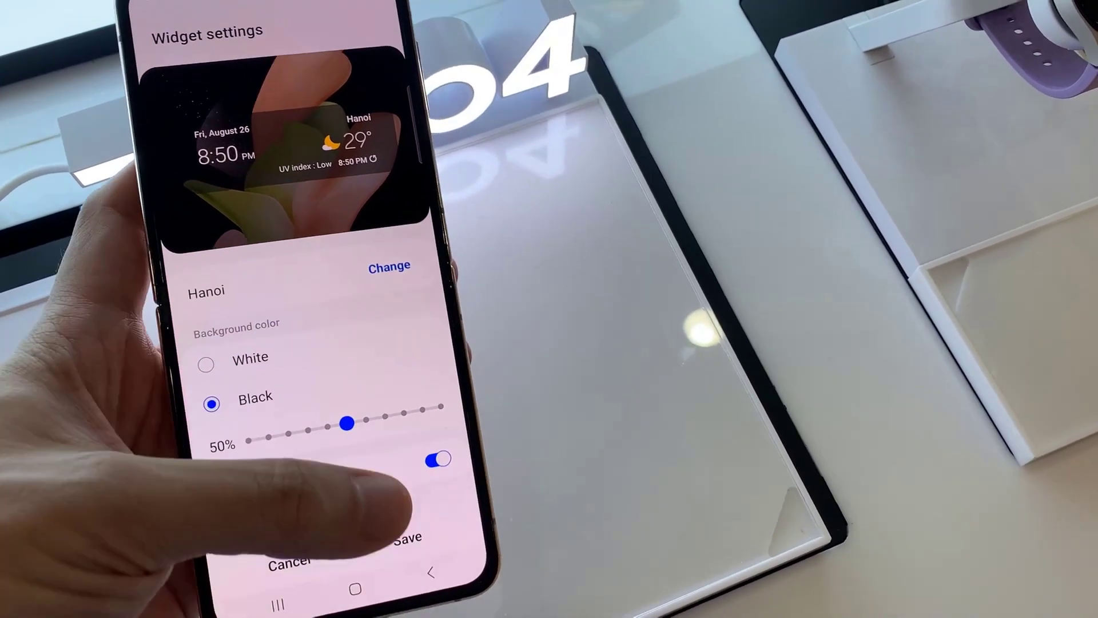
pyautogui.click(404, 557)
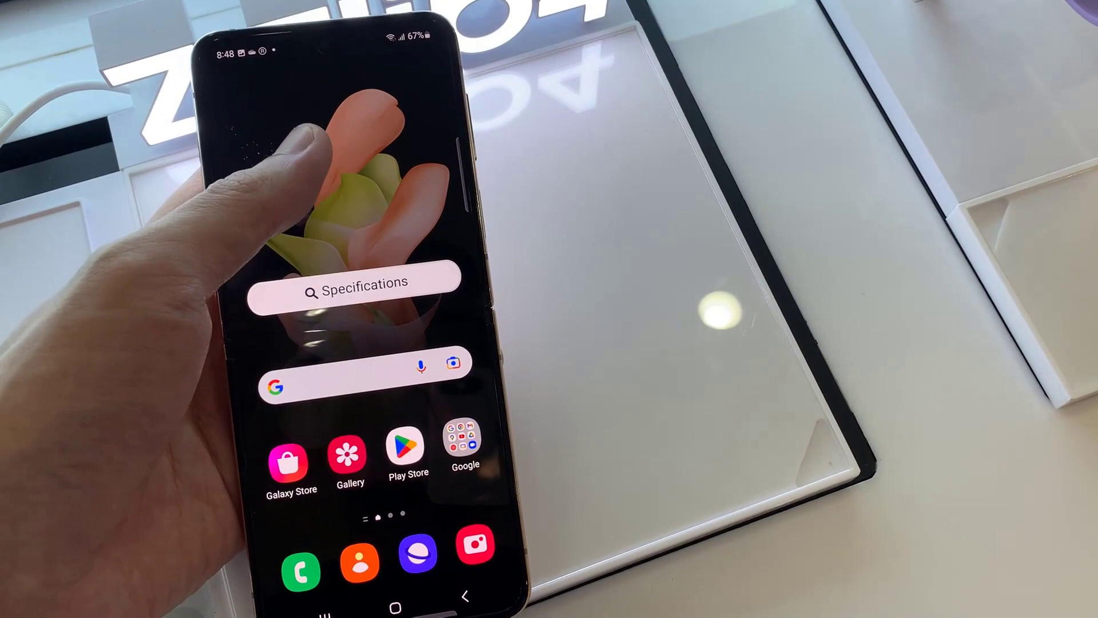
# Enter home screen edit mode and bring up the widget picker.
pyautogui.click(317, 159)
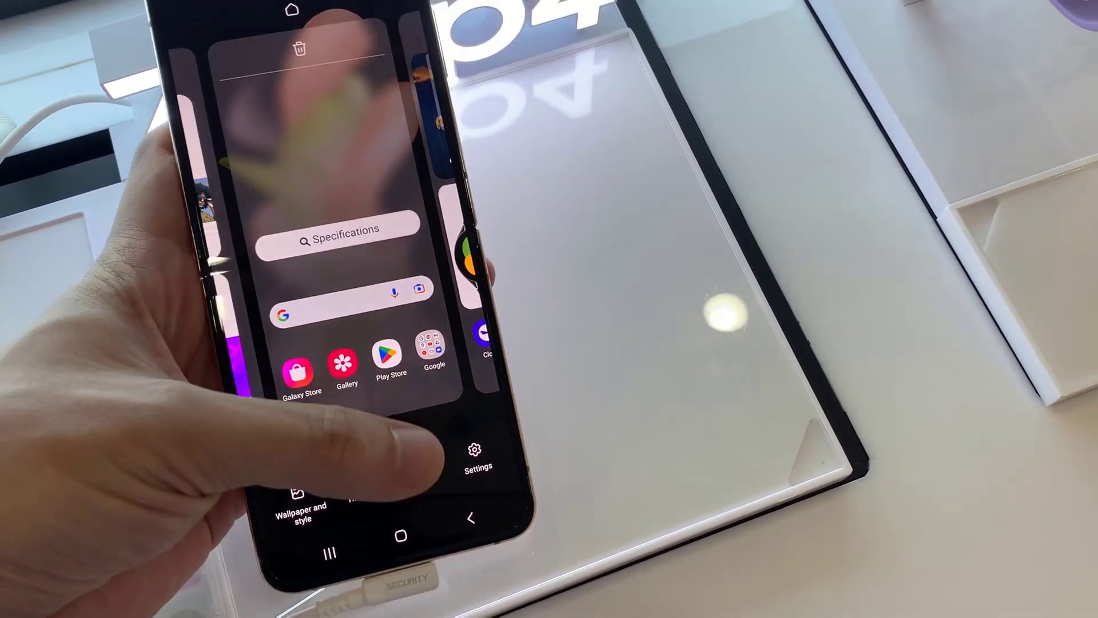
pyautogui.click(412, 471)
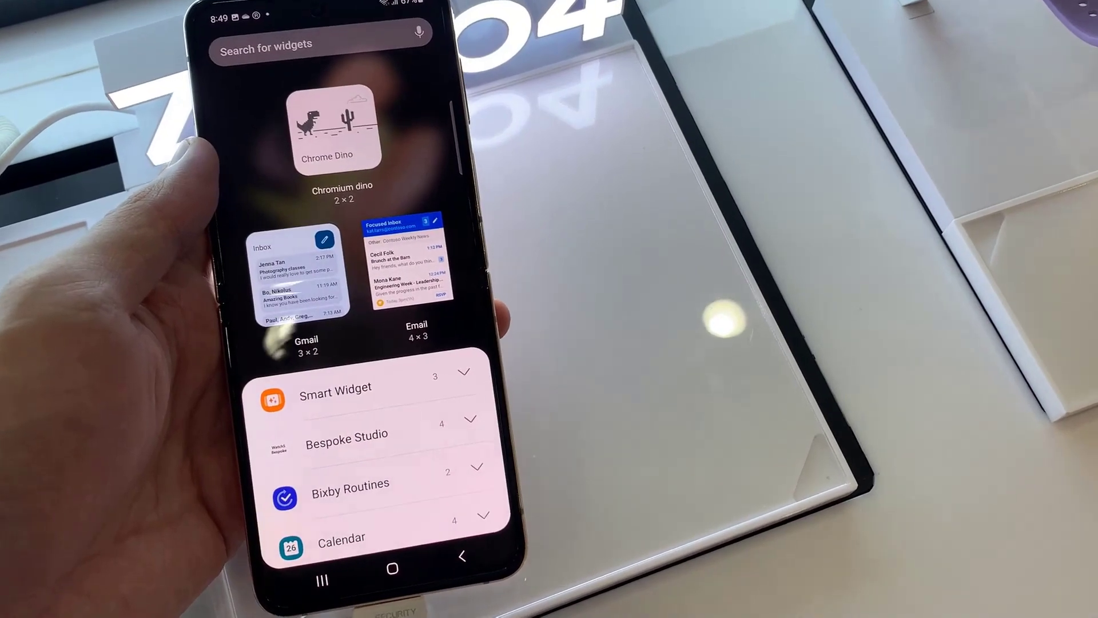
pyautogui.scroll(-3, 318, 392)
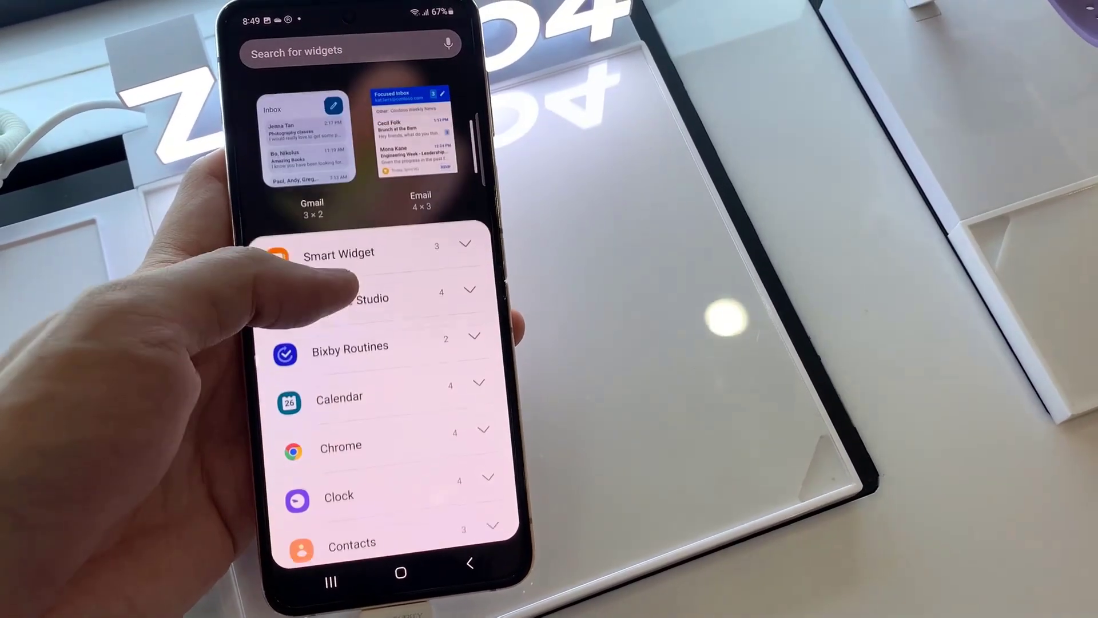
pyautogui.scroll(-3, 257, 306)
pyautogui.scroll(-3, 245, 220)
pyautogui.scroll(-2, 365, 291)
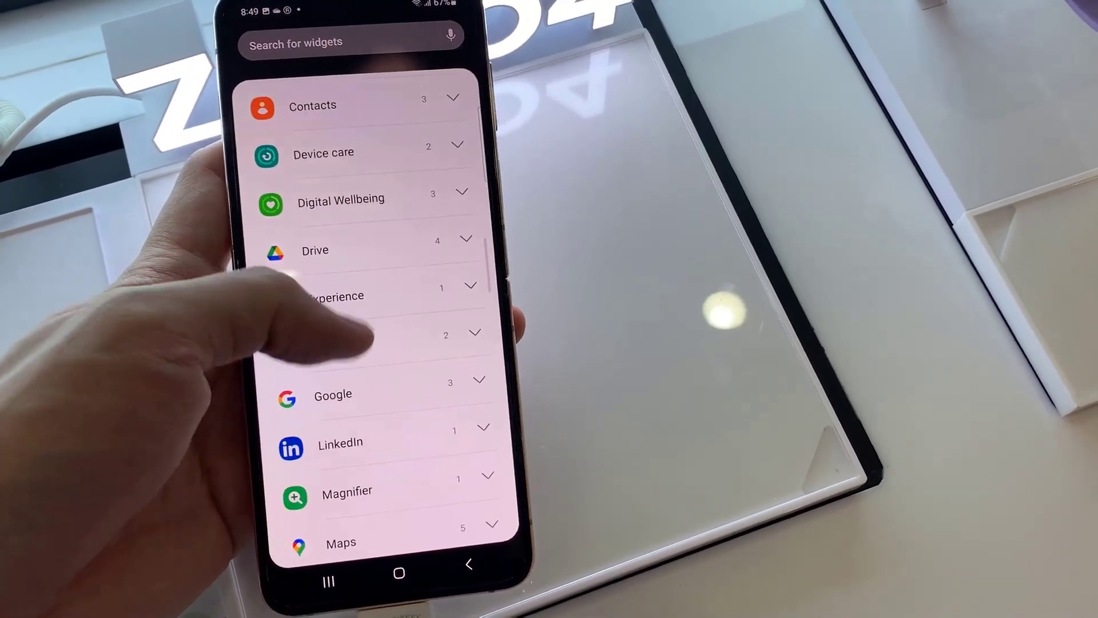
pyautogui.scroll(-3, 368, 318)
pyautogui.scroll(-3, 367, 344)
pyautogui.scroll(-3, 361, 306)
pyautogui.scroll(-2, 348, 228)
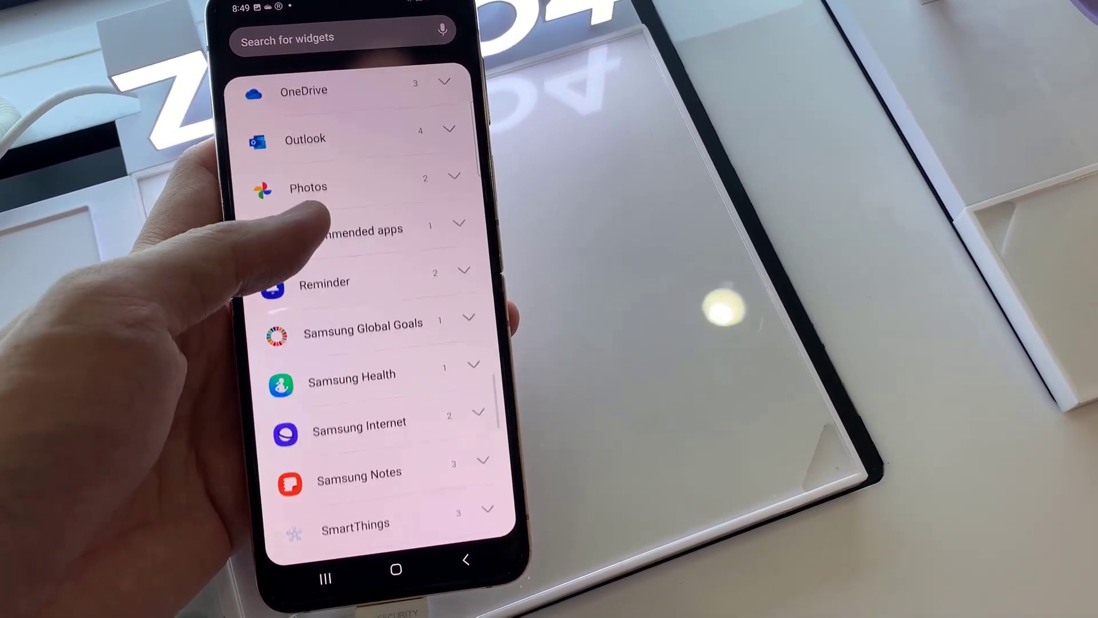
pyautogui.scroll(-2, 318, 223)
pyautogui.scroll(-2, 318, 249)
pyautogui.scroll(-3, 343, 344)
pyautogui.scroll(-1, 351, 374)
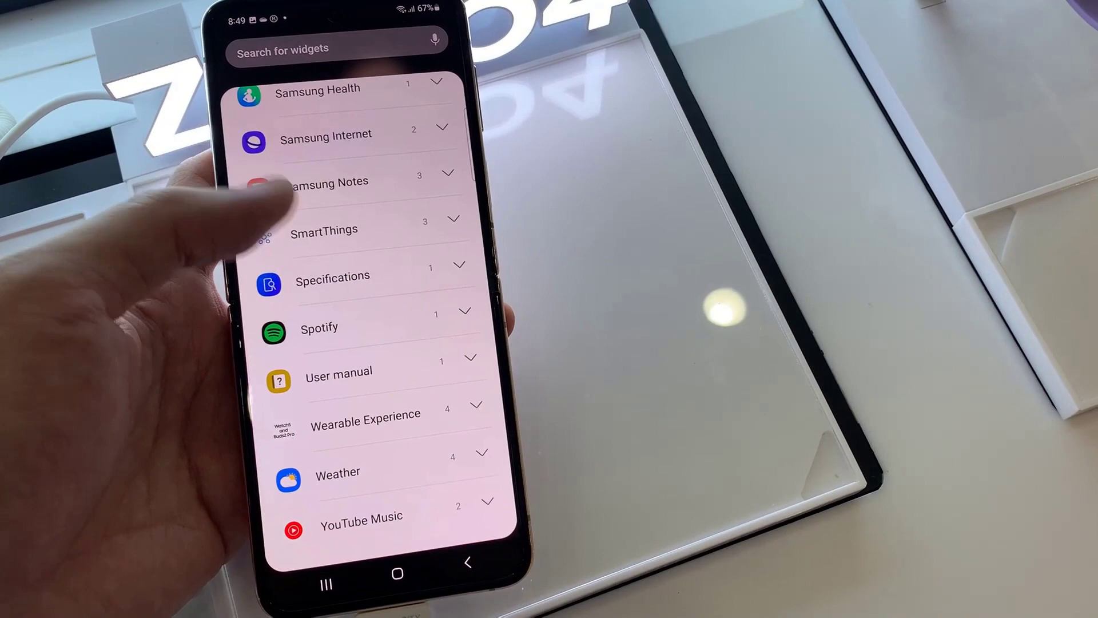
# Add the Weather and Clock 4×1 widget, allowing current-location access.
pyautogui.click(342, 474)
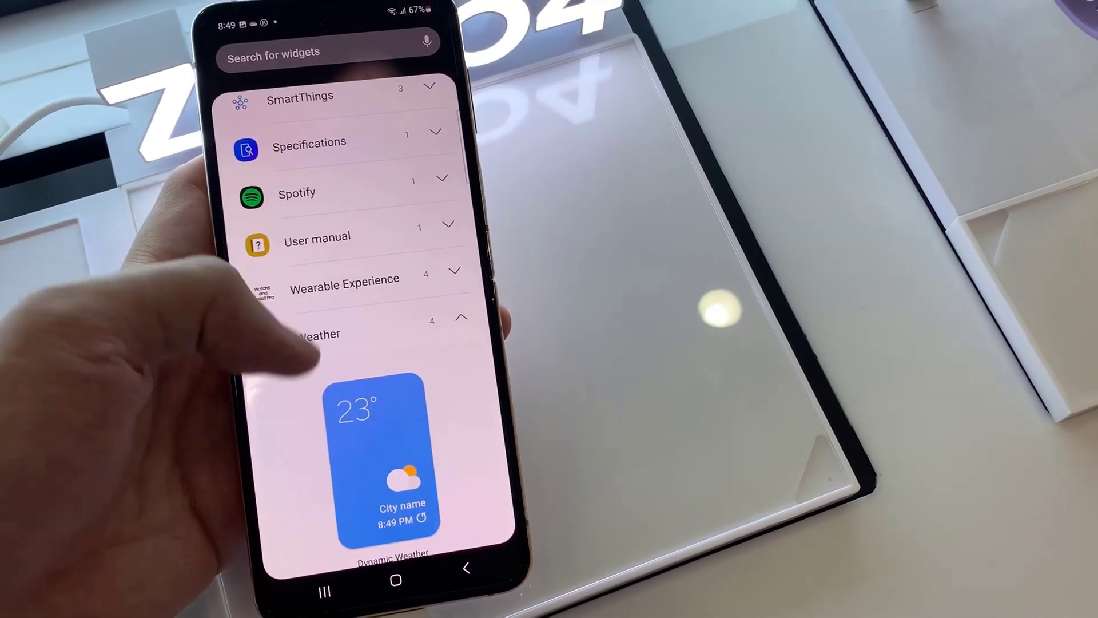
pyautogui.scroll(-2, 369, 343)
pyautogui.scroll(-2, 369, 343)
pyautogui.scroll(-2, 361, 344)
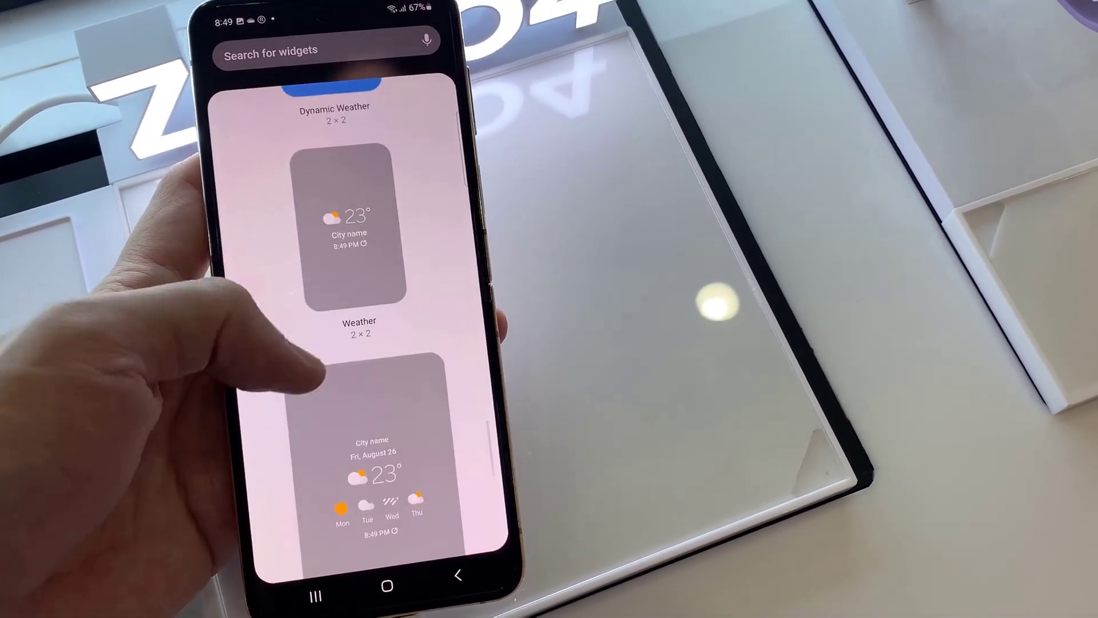
pyautogui.scroll(-2, 360, 343)
pyautogui.scroll(-2, 360, 343)
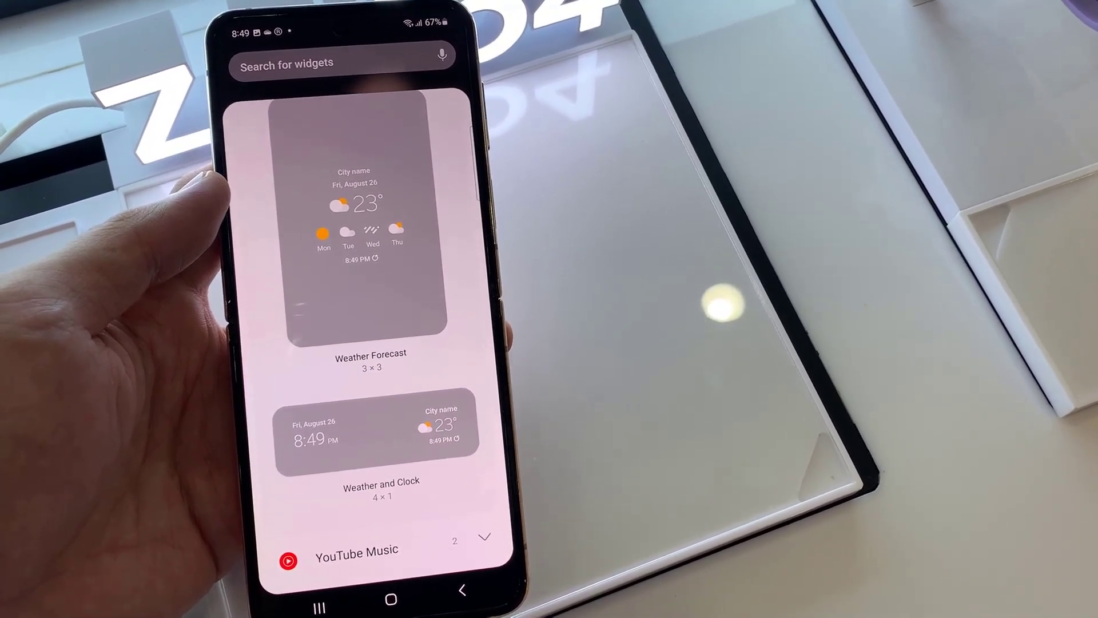
pyautogui.click(344, 437)
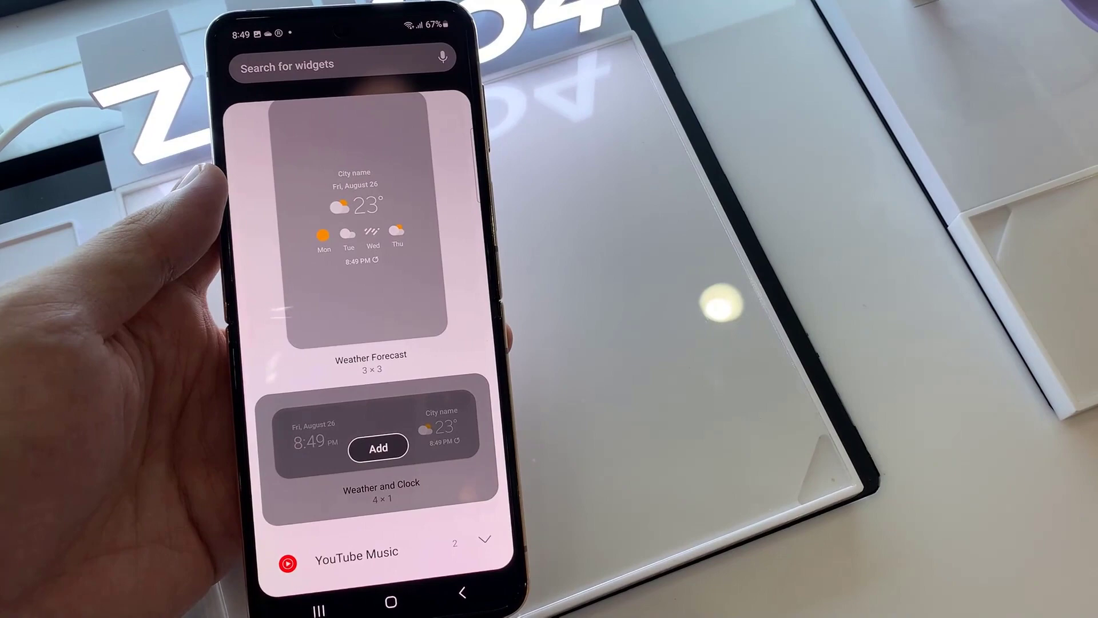
pyautogui.click(373, 443)
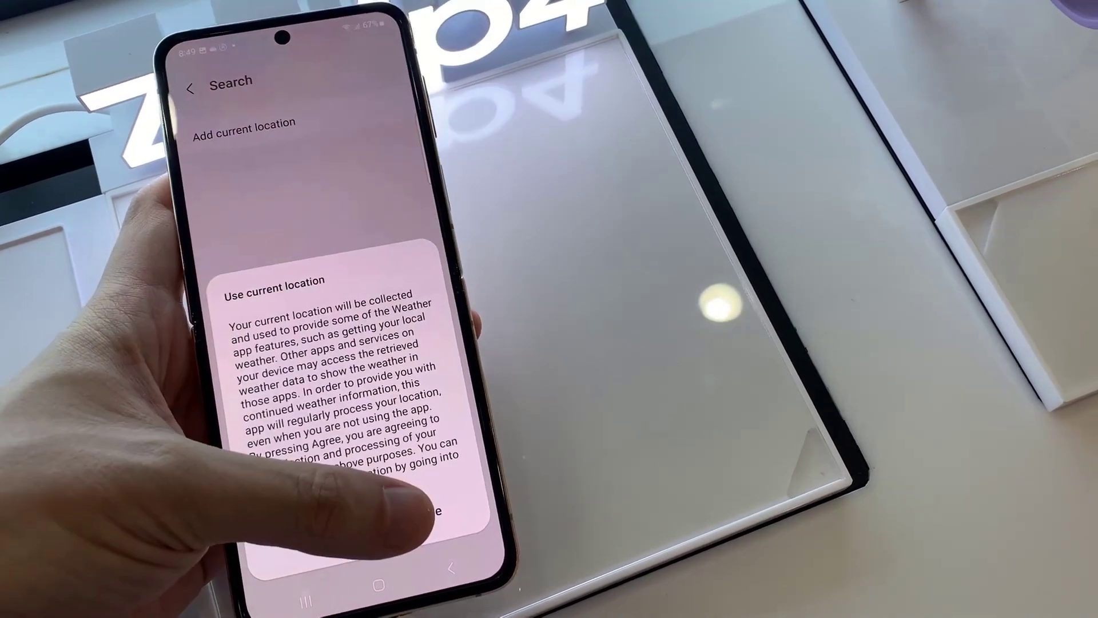
pyautogui.click(440, 537)
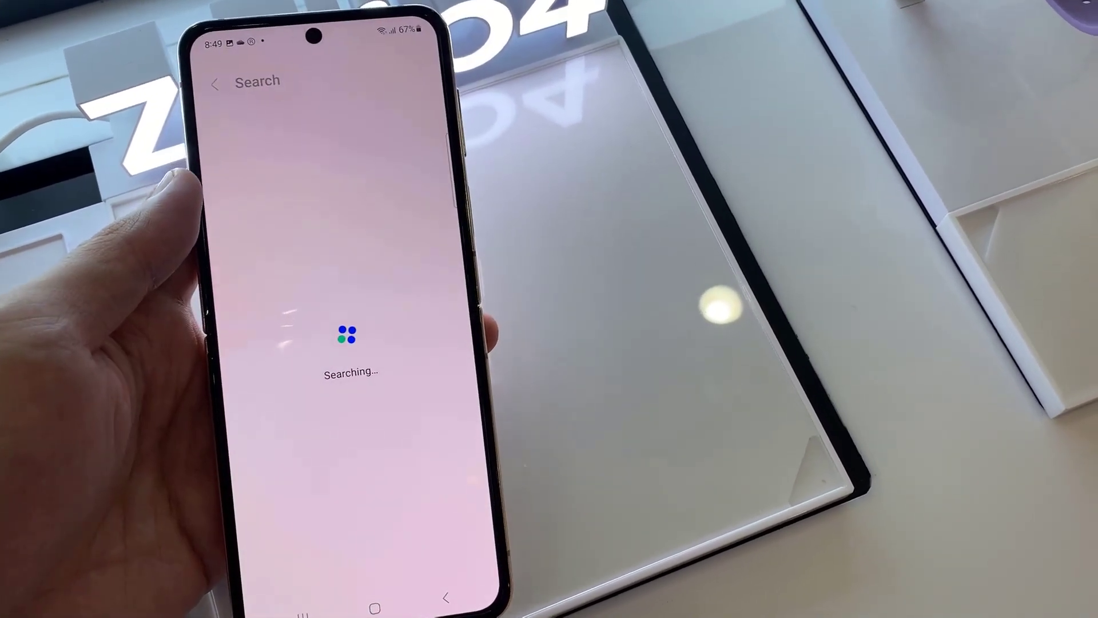
pyautogui.click(377, 604)
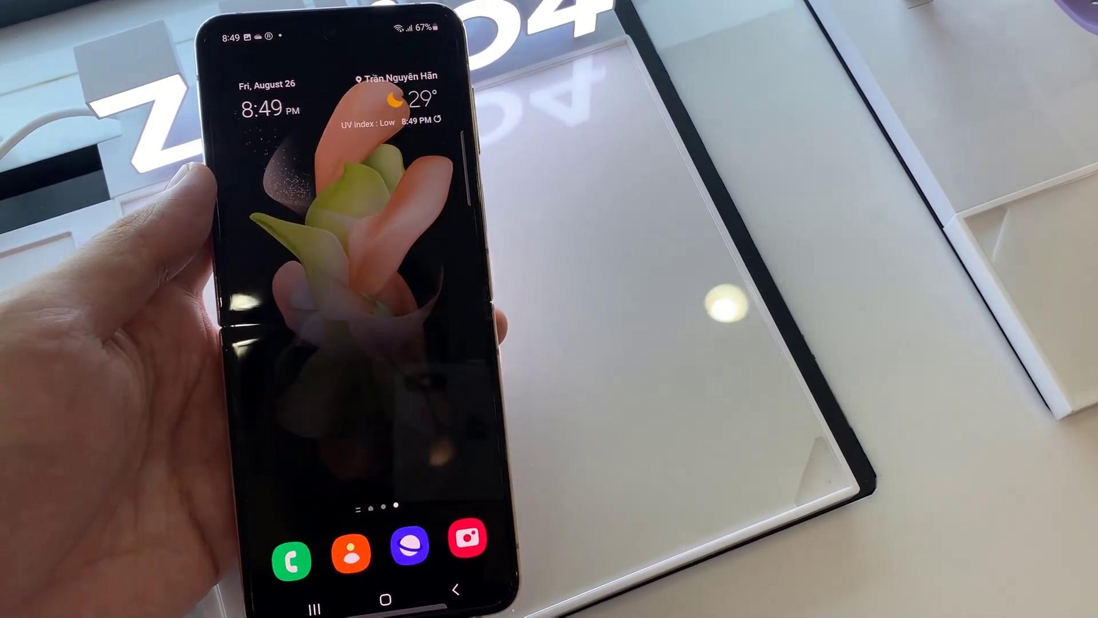
# Open the Weather and Clock widget's settings and start changing its location.
pyautogui.click(227, 145)
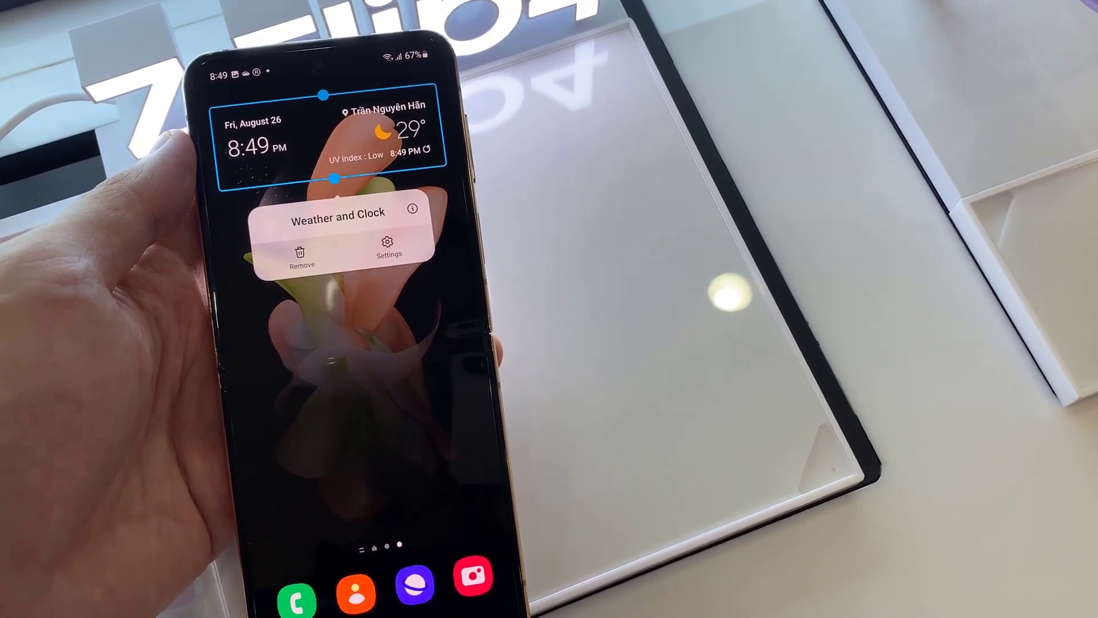
pyautogui.click(384, 245)
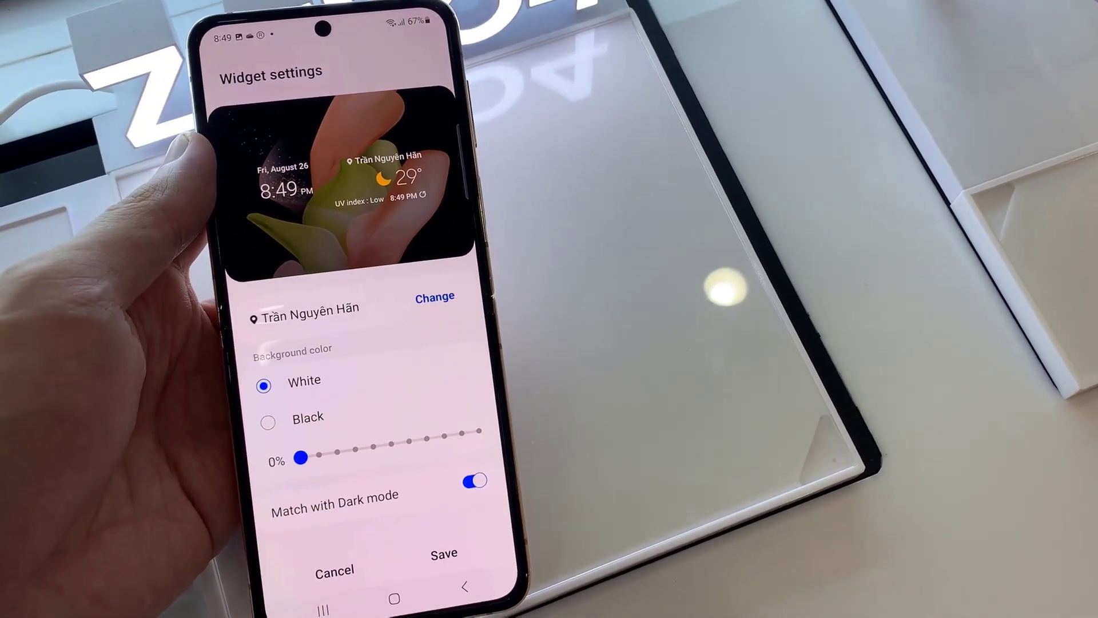
pyautogui.click(427, 298)
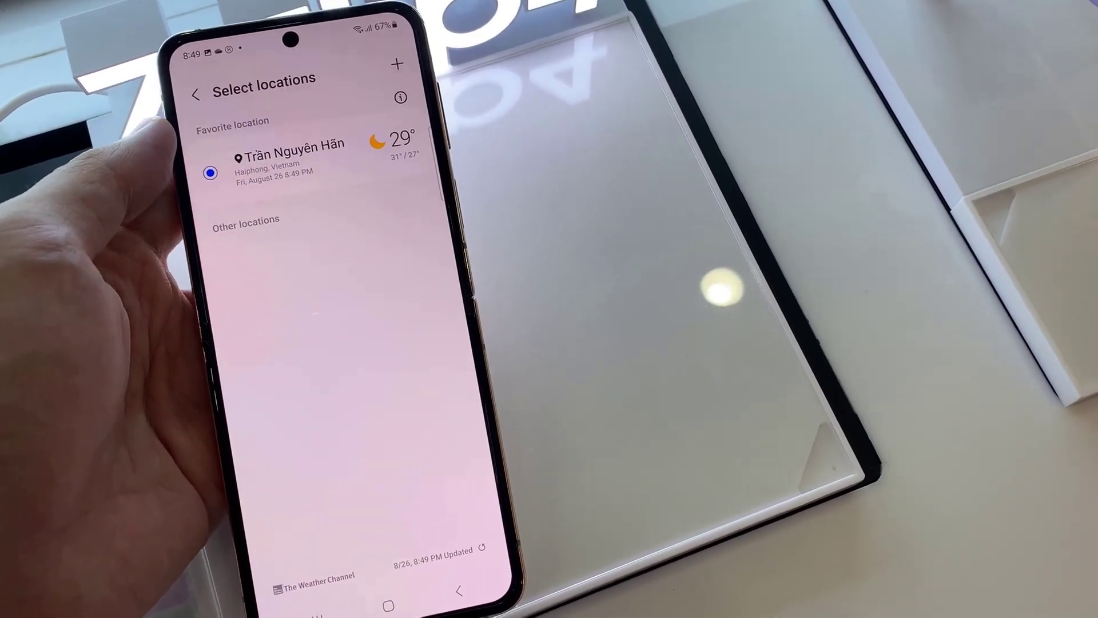
# Search for Hanoi and set Hanoi, Vietnam as the widget location.
pyautogui.click(397, 63)
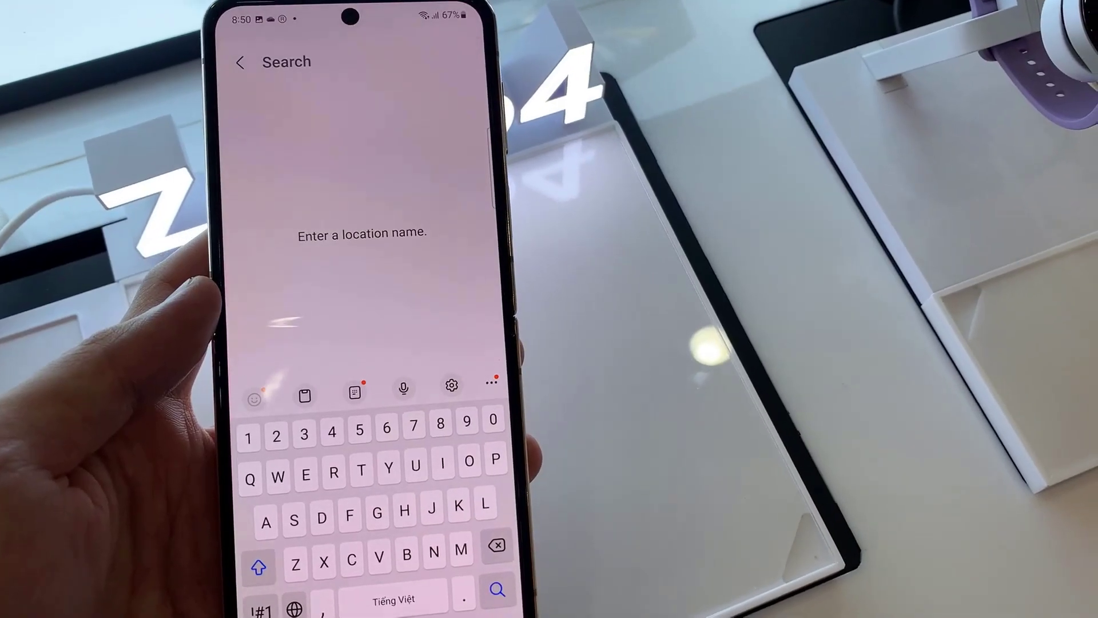
pyautogui.write('Ha')
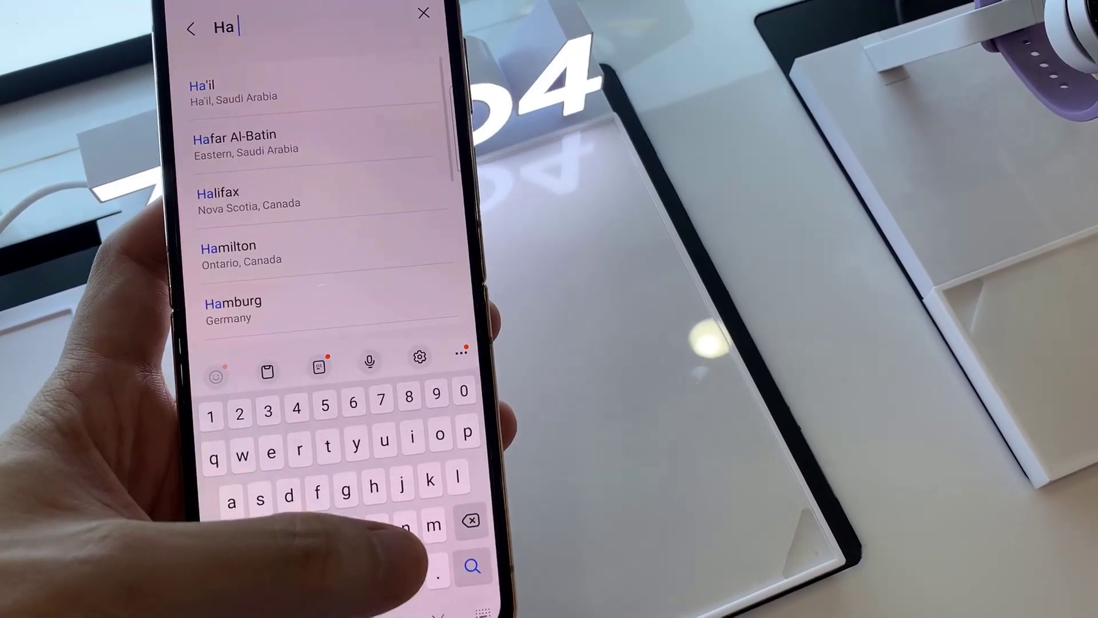
pyautogui.write('noi')
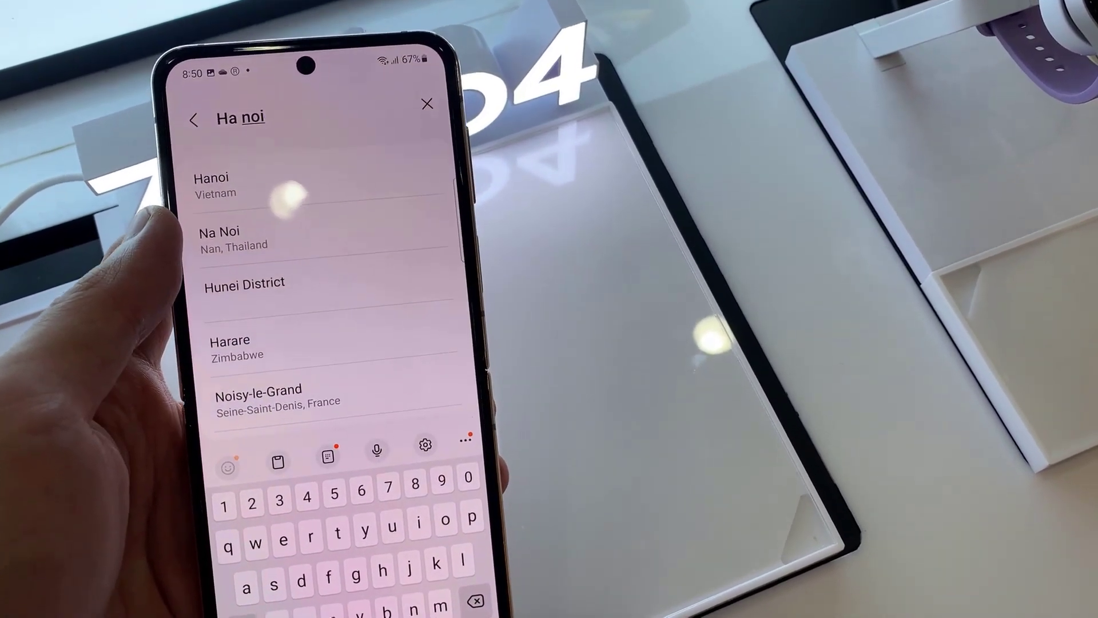
pyautogui.click(215, 184)
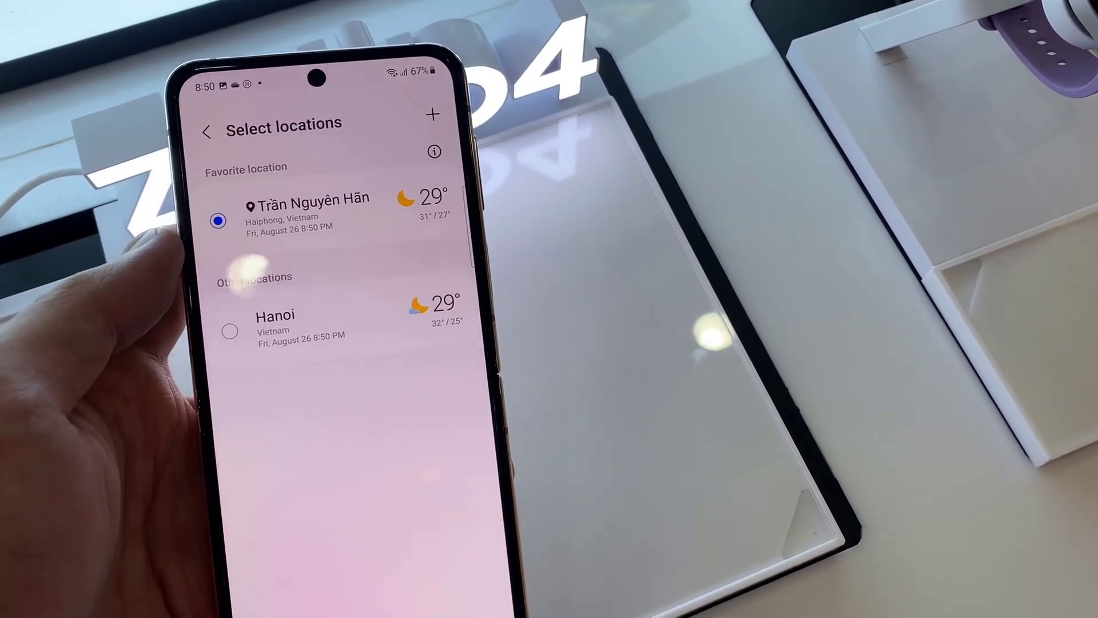
pyautogui.click(288, 313)
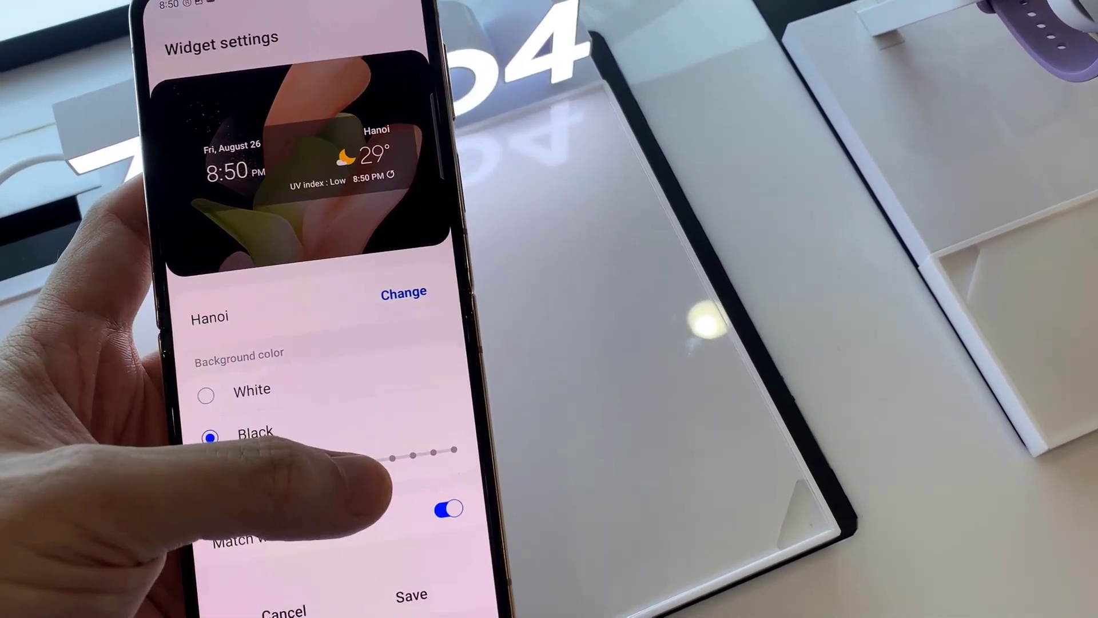
# Set the widget background transparency to 50% and save the settings.
pyautogui.moveTo(291, 486); pyautogui.dragTo(378, 481)
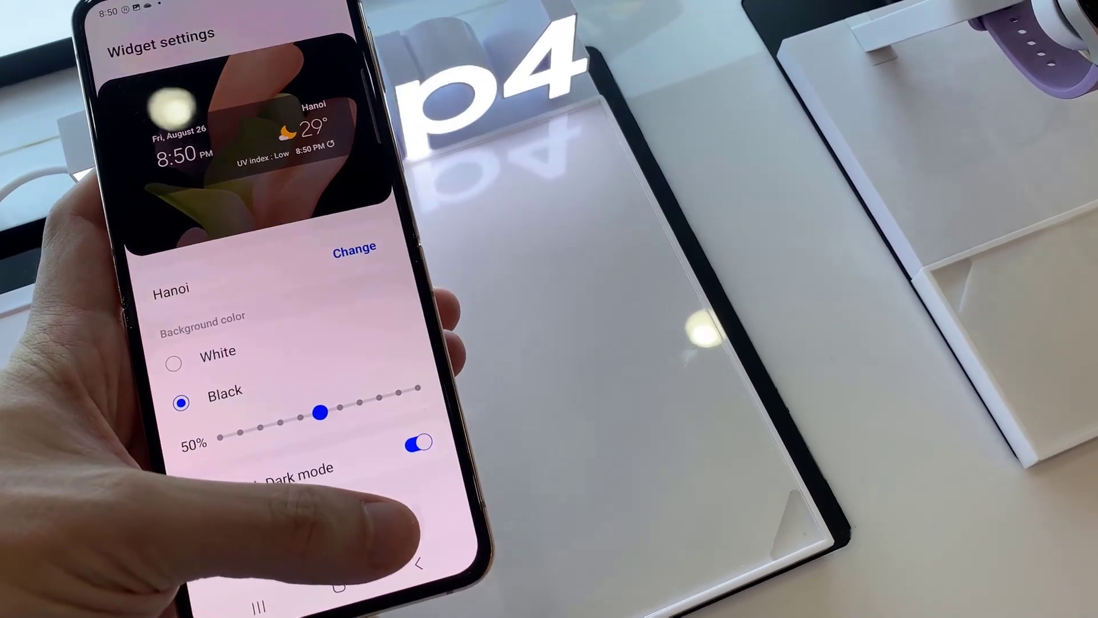
pyautogui.click(407, 558)
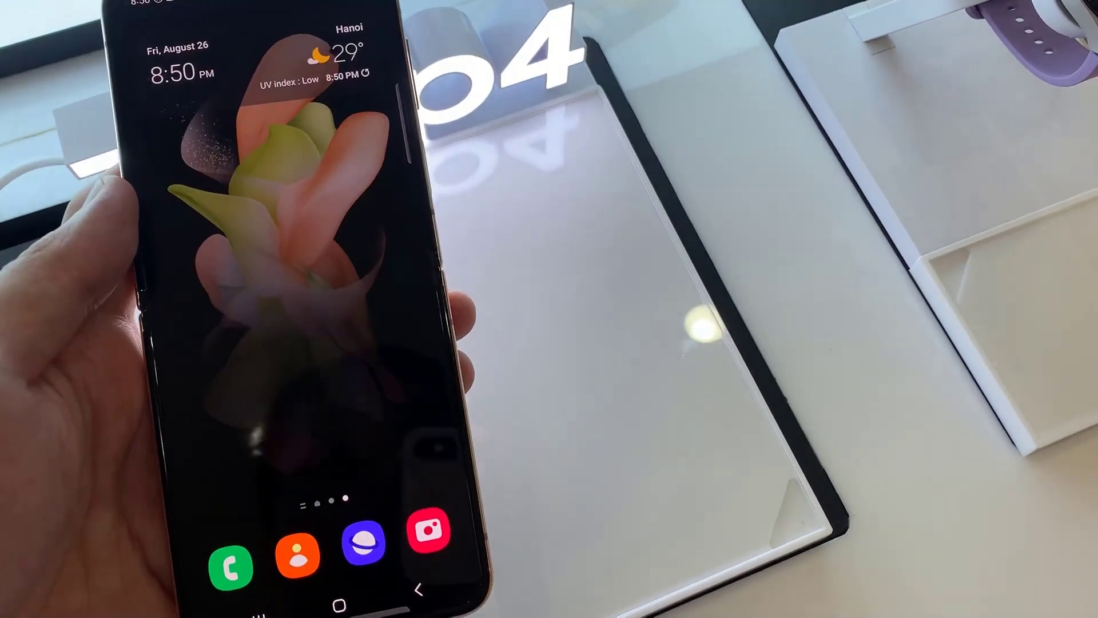